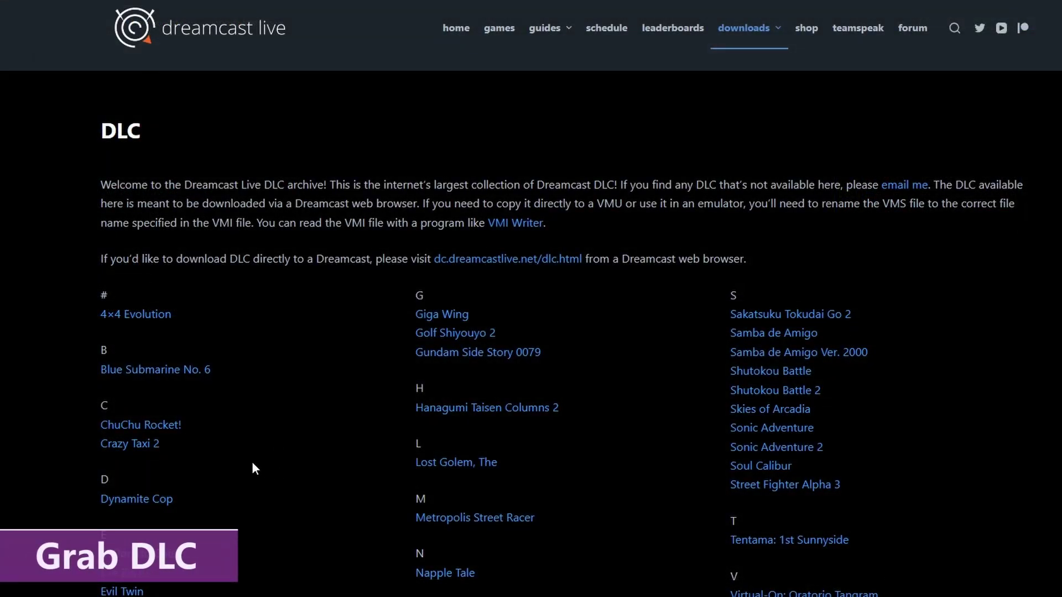
Open the Dynamite Cop DLC page and check the DET_PACK.VMI and DET_PACK.VMS files in the Dynamite Cop DLC folder
left_click(160, 498)
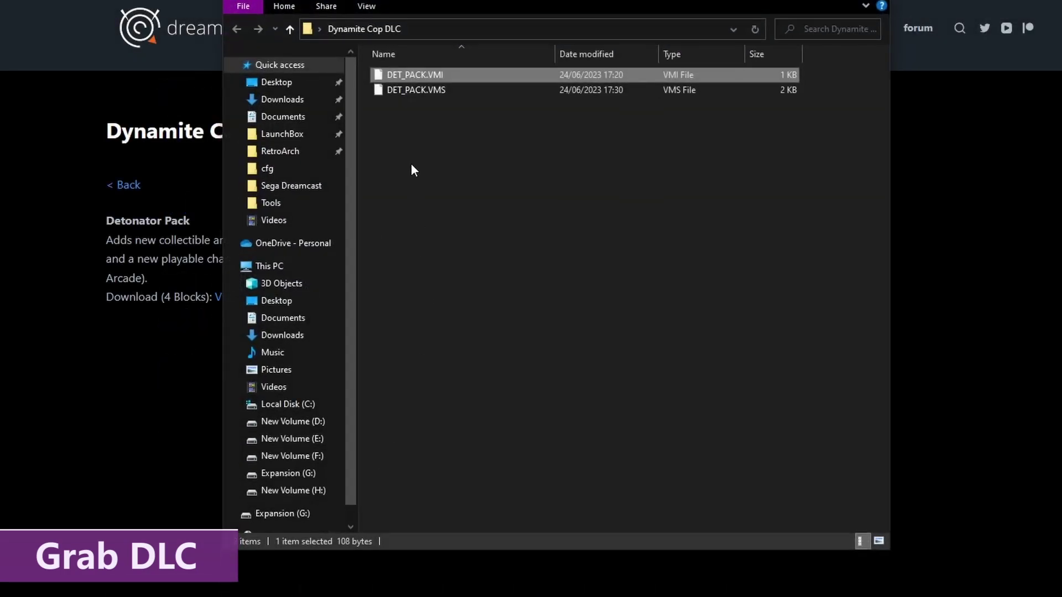
left_click(408, 88)
left_click(410, 76)
left_click(409, 92)
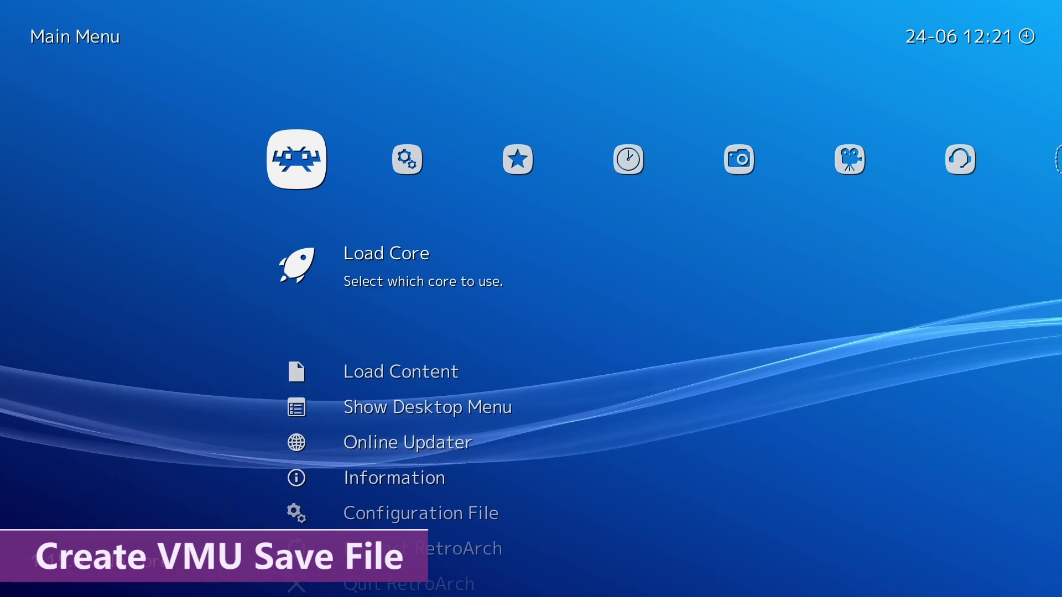
Switch to RetroArch and go to its play history to launch Dynamite Cop! (USA)
key("Right")
key("Right")
key("Right")
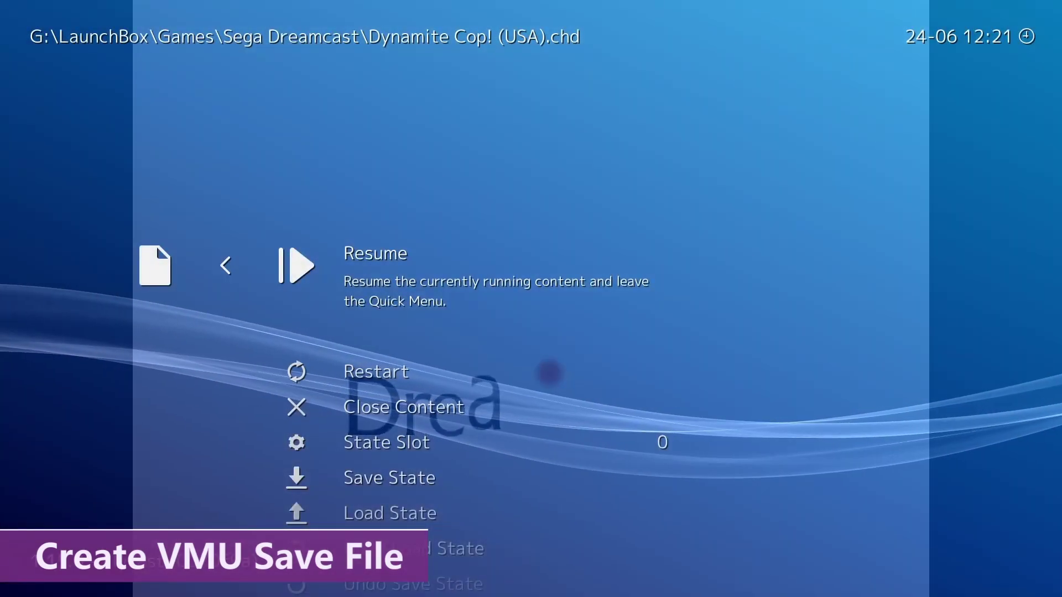
Open the Core Options for the running Dynamite Cop! game
key("Down")
key("Down")
key("Down")
key("Down")
key("Down")
key("Down")
key("Down")
key("Down")
key("Down")
key("Down")
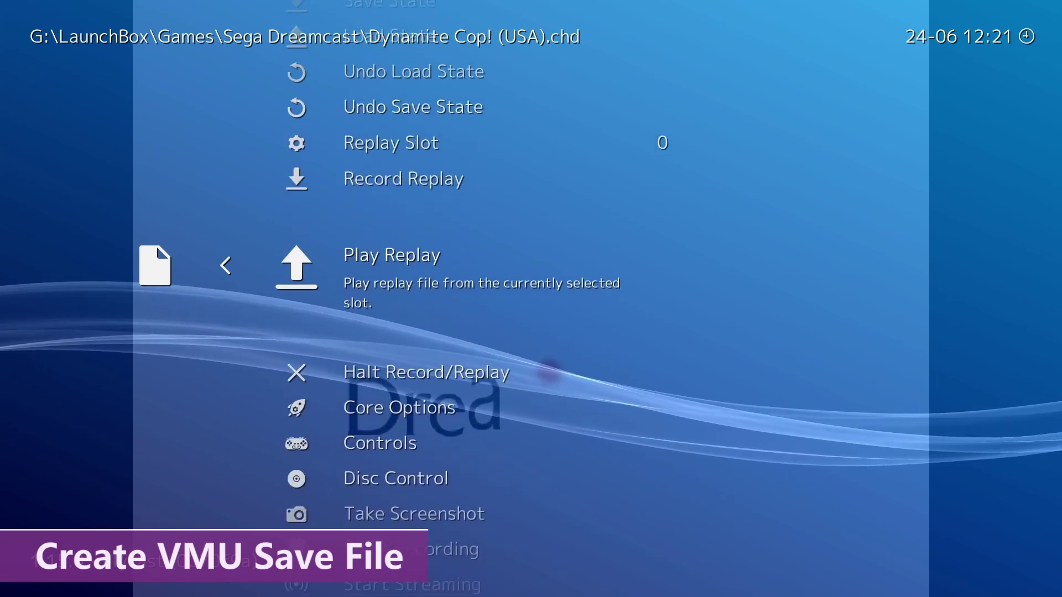
key("Down")
key("Down")
key("Down")
key("Up")
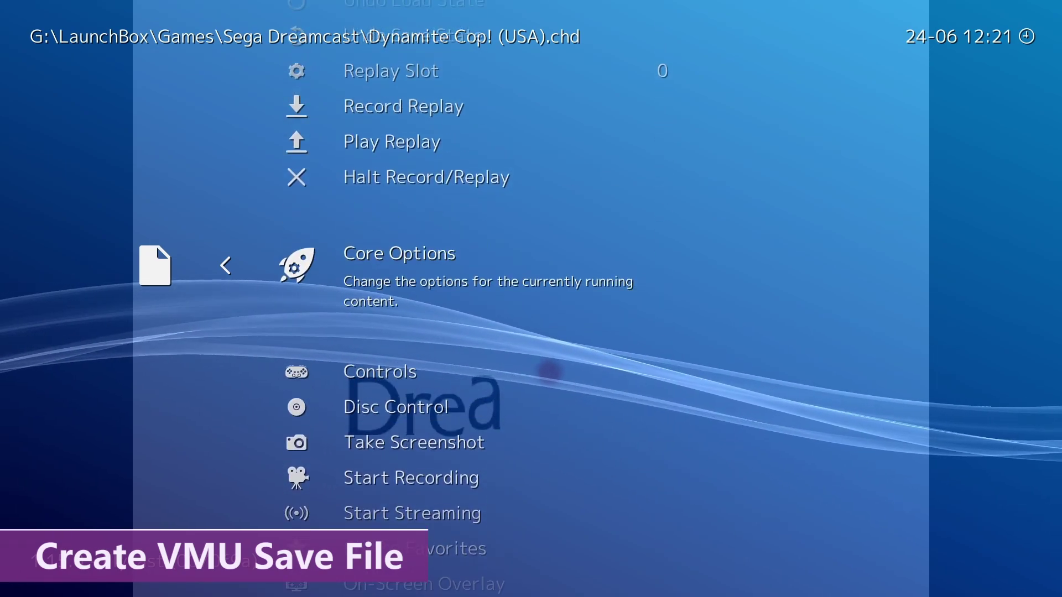
key("Return")
In the core's Visual Memory Unit settings, set Per-Game VMUs to VMU A1
key("Down")
key("Down")
key("Down")
key("Down")
key("Down")
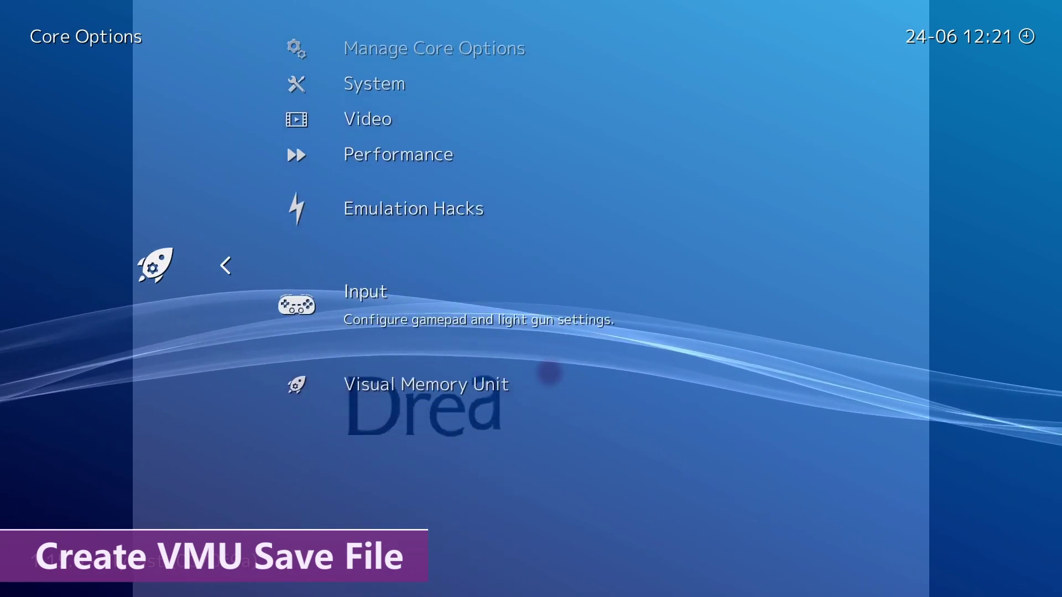
key("Down")
key("Return")
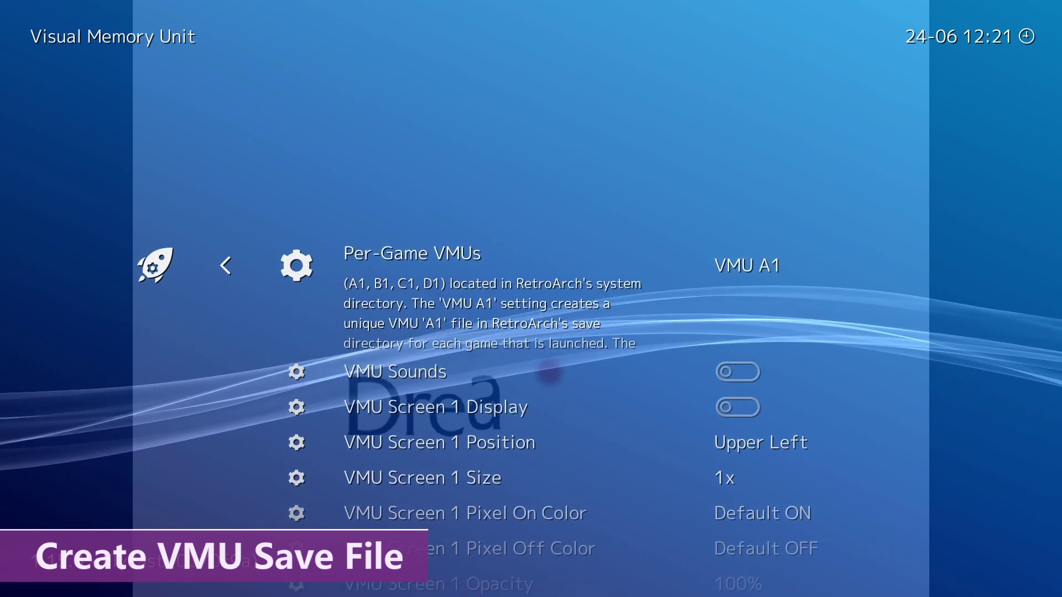
key("Return")
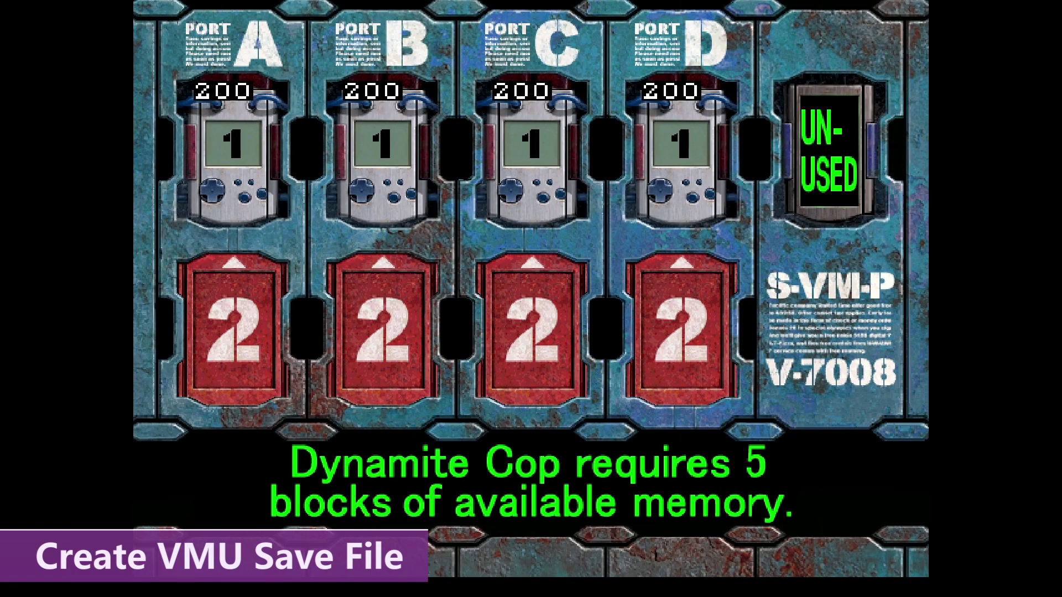
Select the memory unit in port A, slot 1 for the Dynamite Cop save file
key("Left")
key("space")
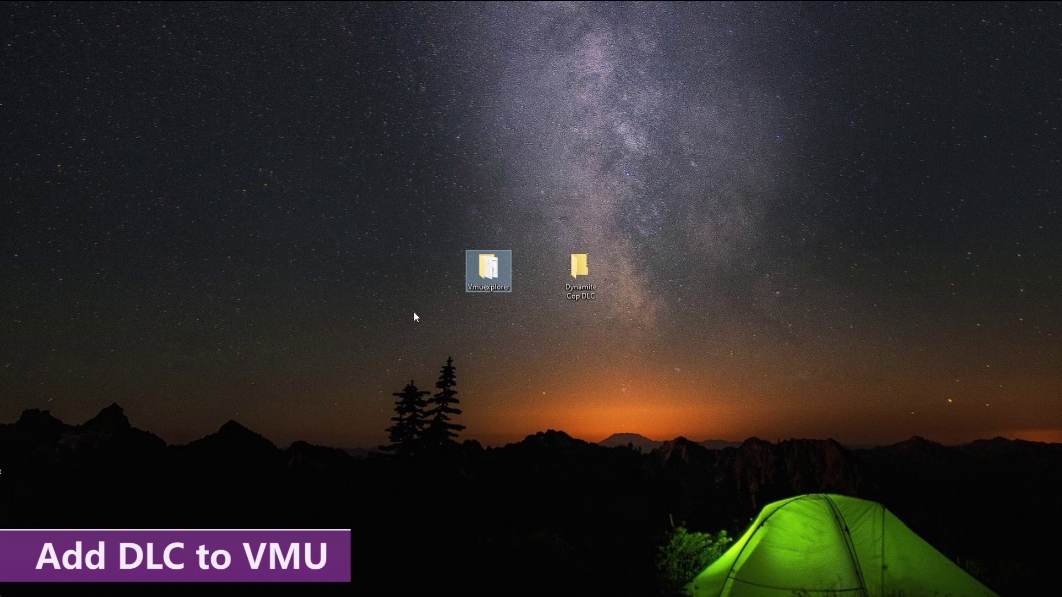
Launch VMU Explorer from the Vmuexplorer desktop folder and open Dynamite Cop! (USA).A1.bin from RetroArch's saves\Sega Dreamcast folder
double_click(480, 275)
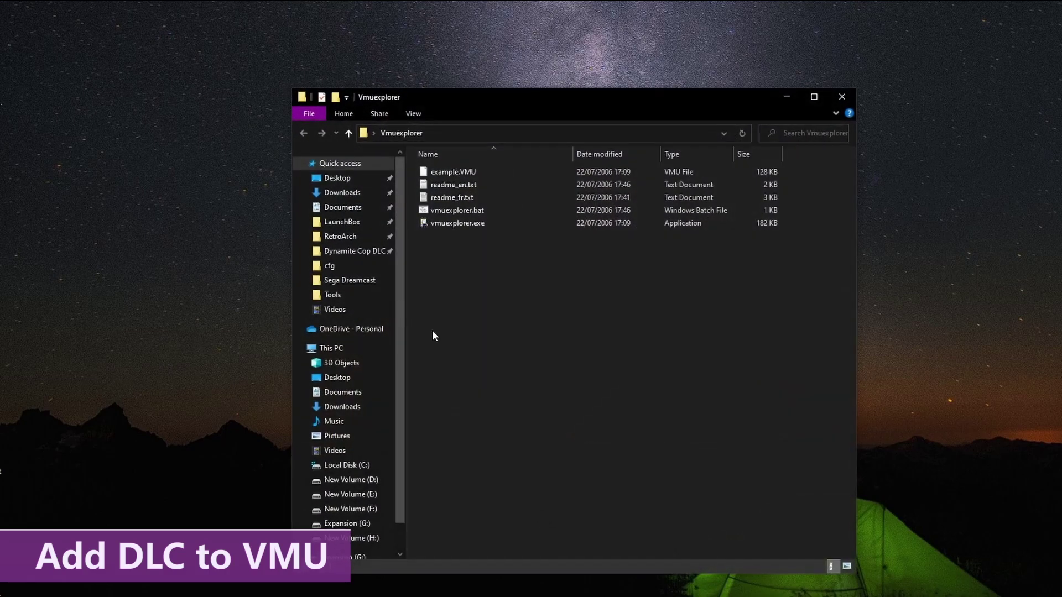
double_click(473, 223)
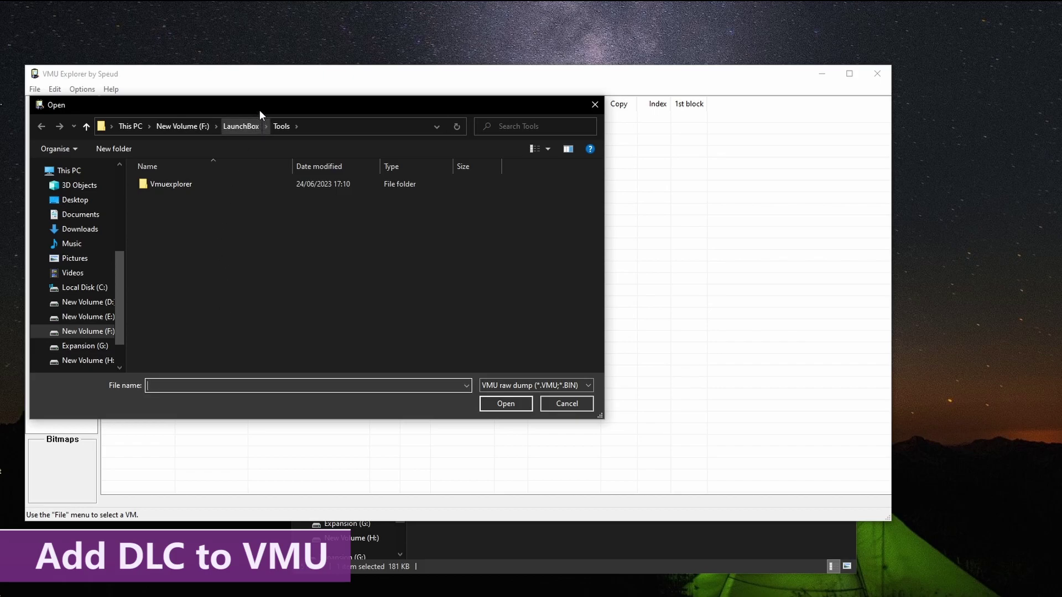
left_click_drag(260, 111, 435, 117)
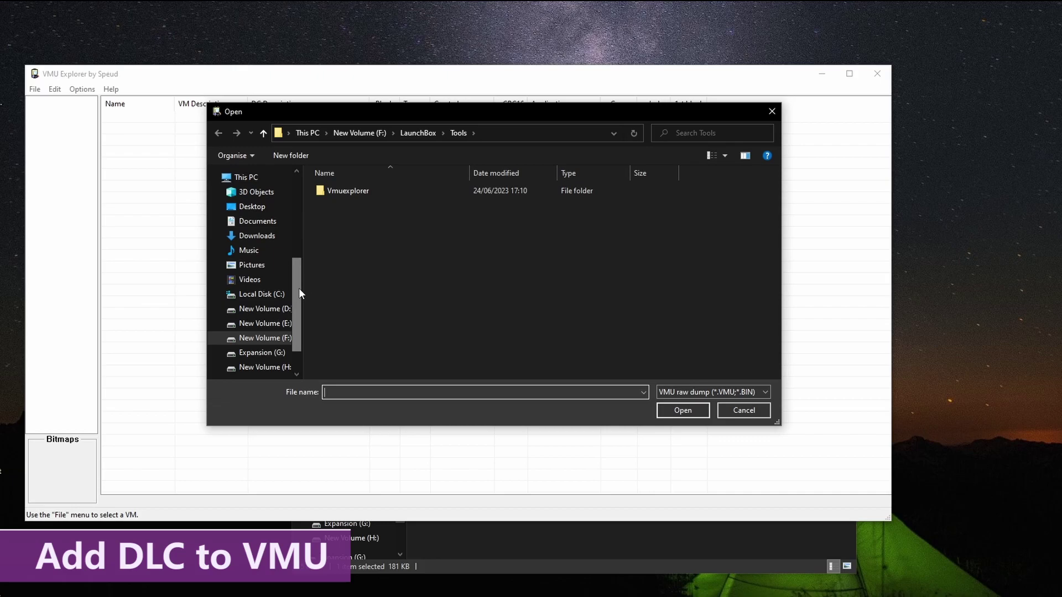
left_click_drag(293, 293, 299, 223)
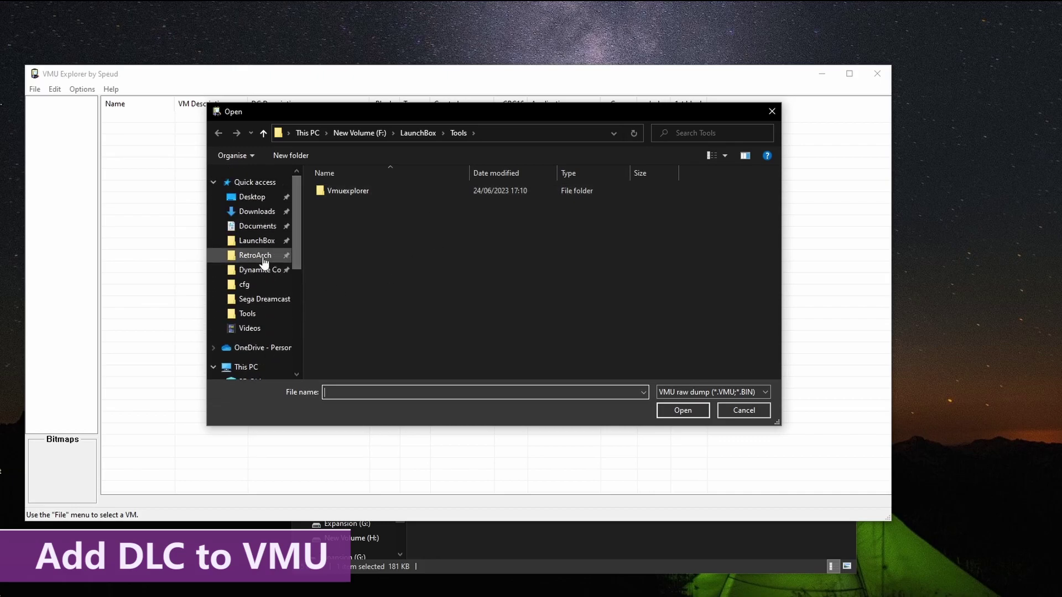
left_click(256, 256)
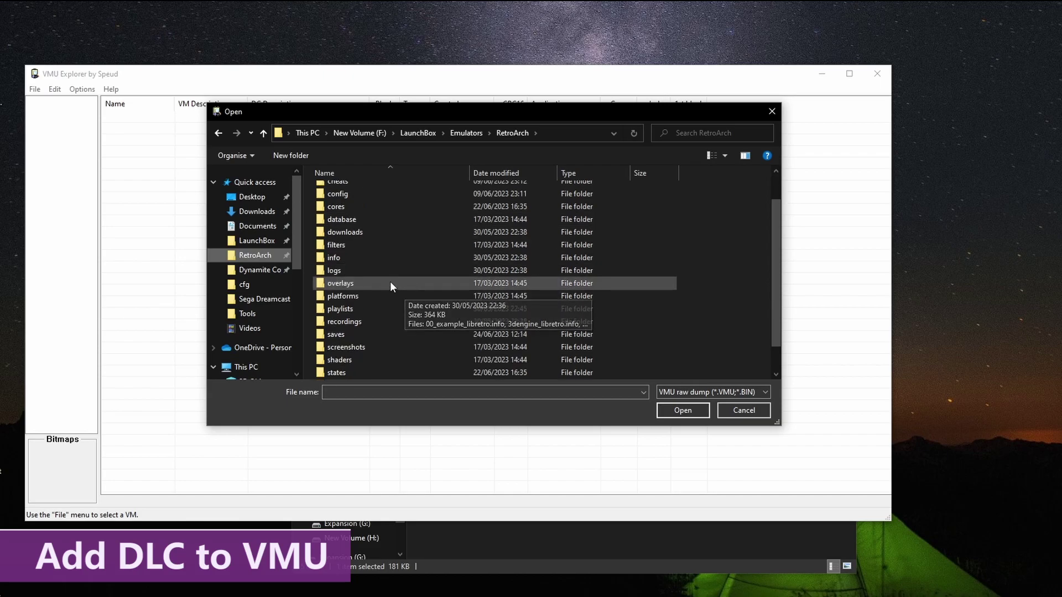
scroll(387, 288, "down", 2)
double_click(339, 309)
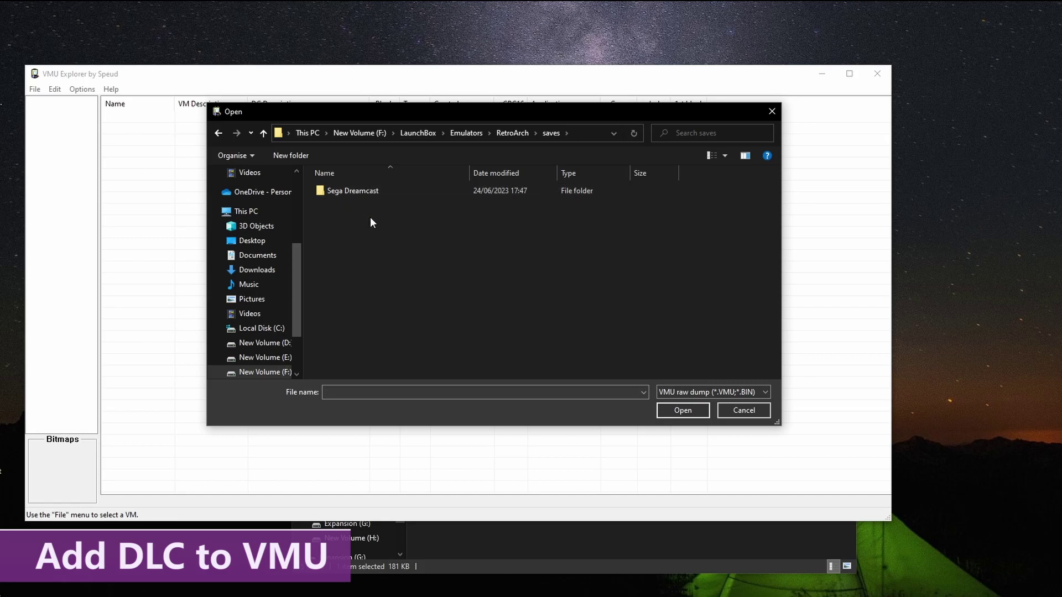
double_click(346, 191)
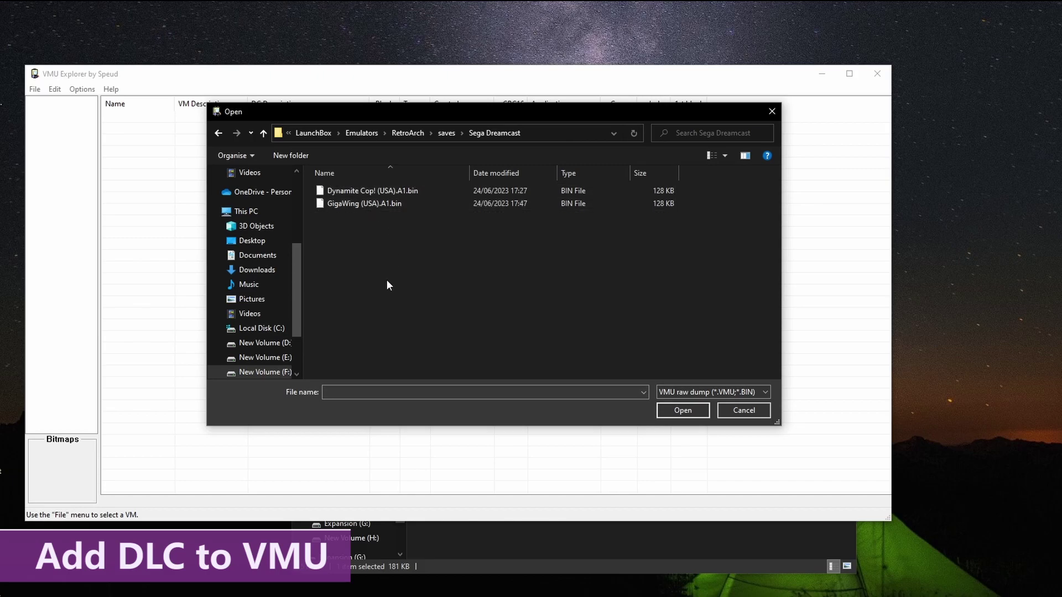
left_click(344, 189)
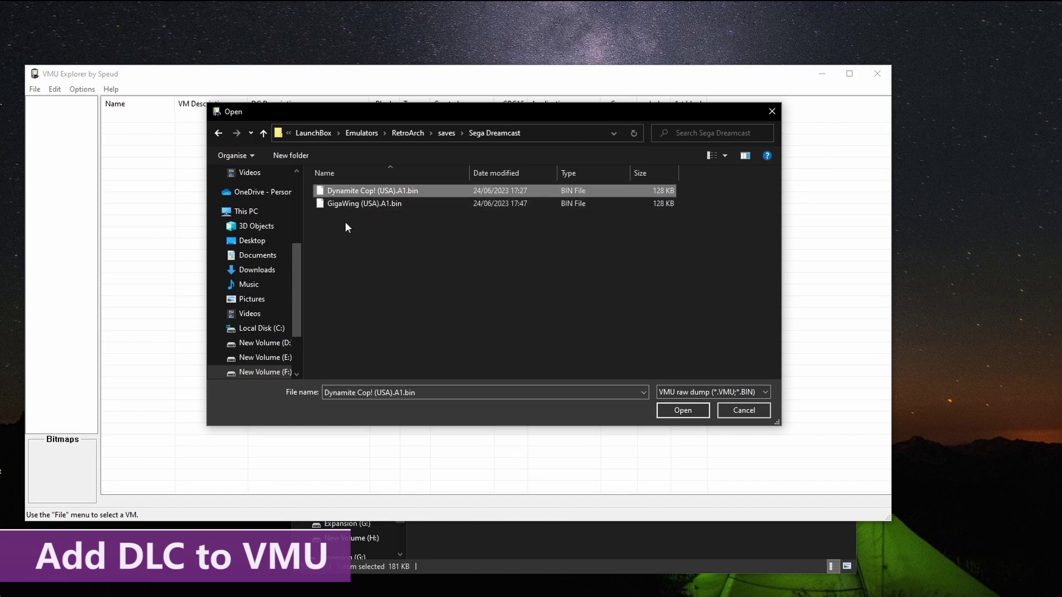
left_click(681, 411)
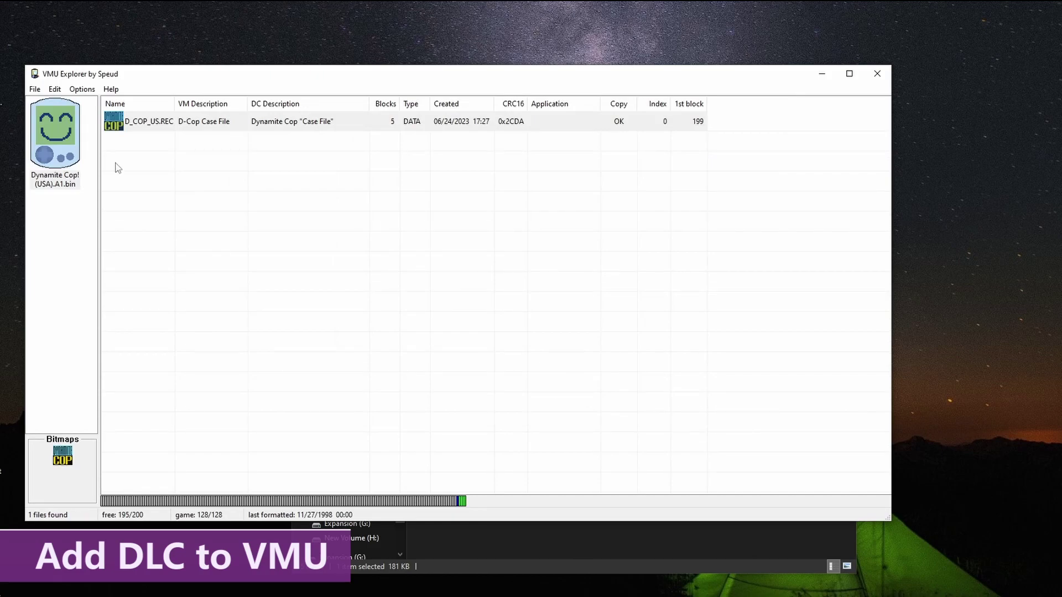
Import DET_PACK.VMI from the Dynamite Cop DLC folder into the opened VMU
left_click_drag(162, 77, 242, 57)
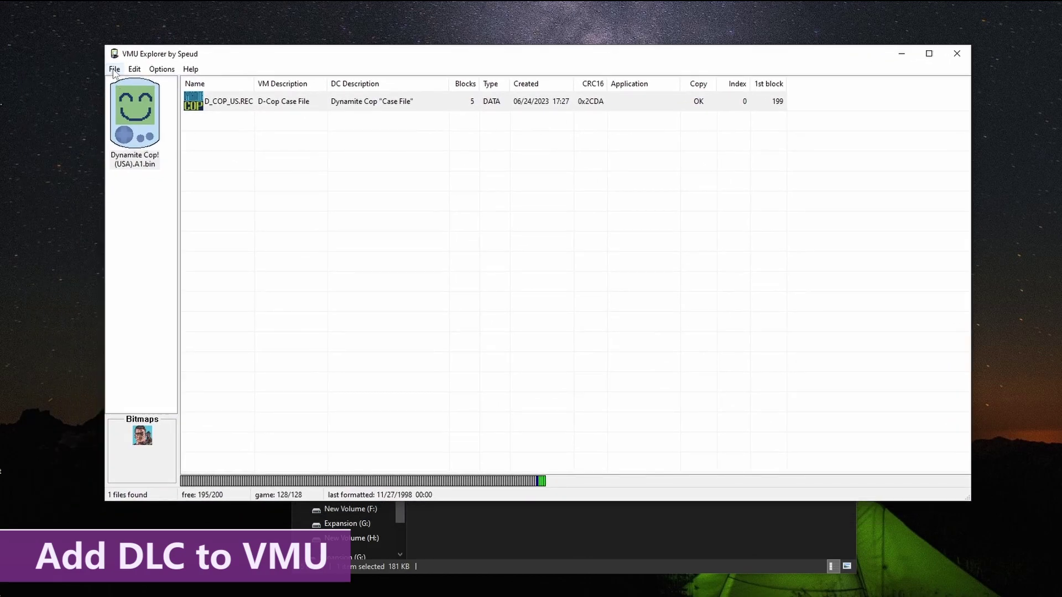
left_click(114, 70)
left_click(114, 69)
left_click(135, 69)
mouse_move(115, 69)
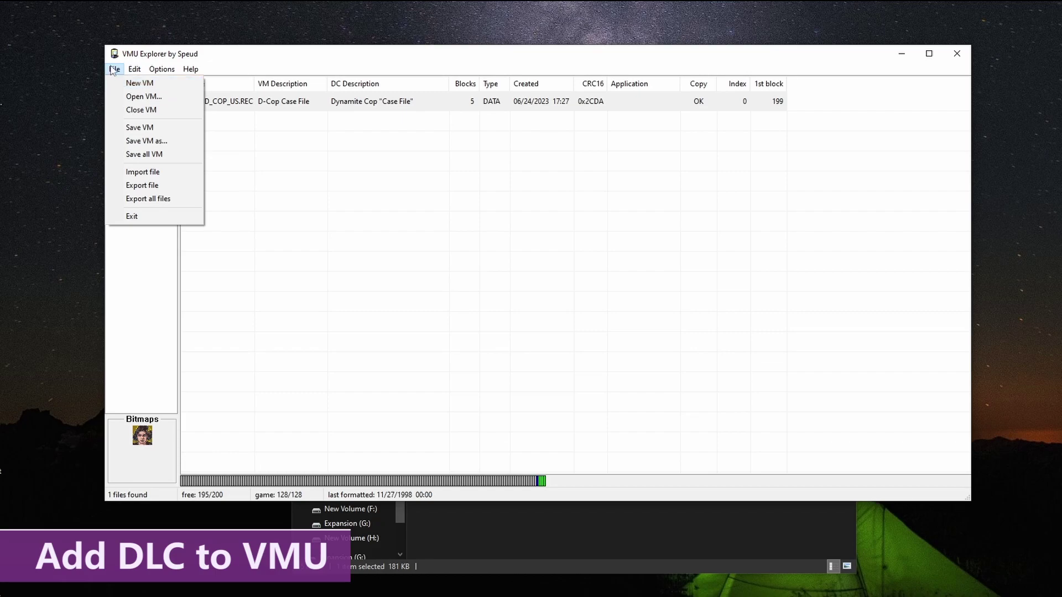
left_click(143, 172)
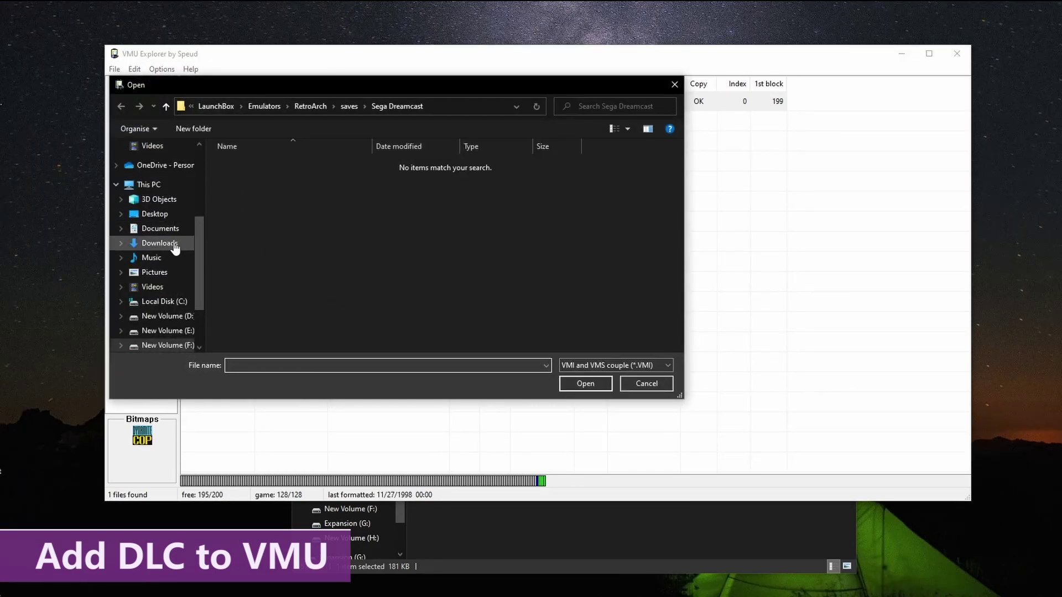
scroll(198, 270, "up", 4)
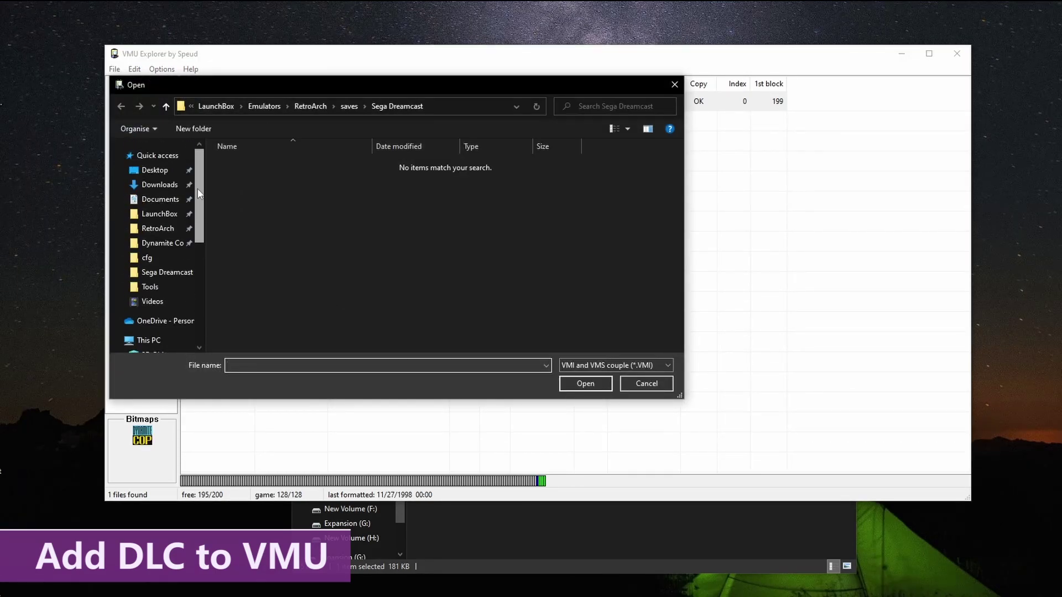
left_click(161, 244)
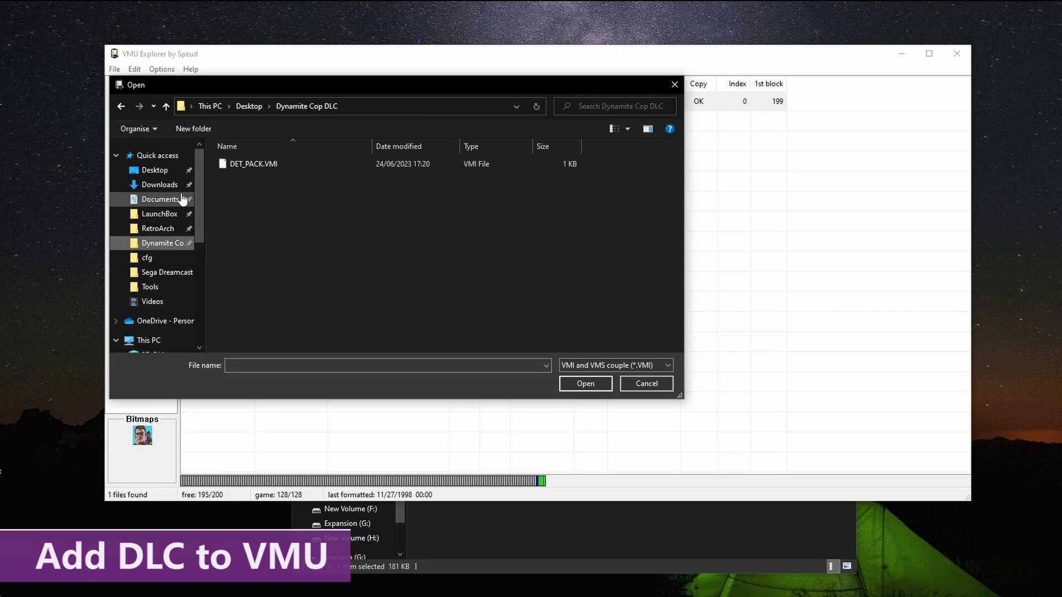
left_click(243, 164)
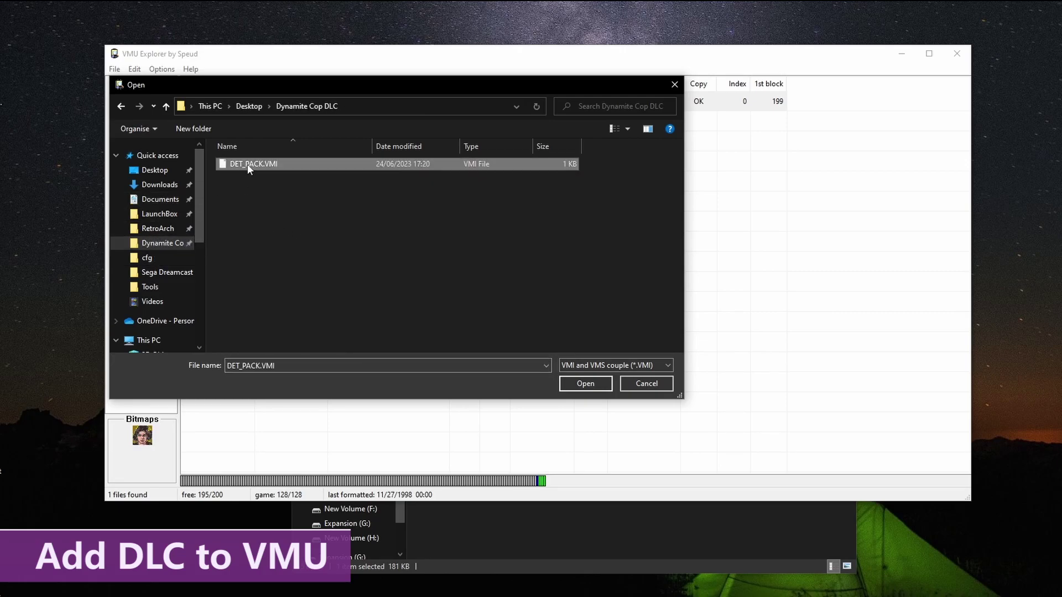
left_click(597, 383)
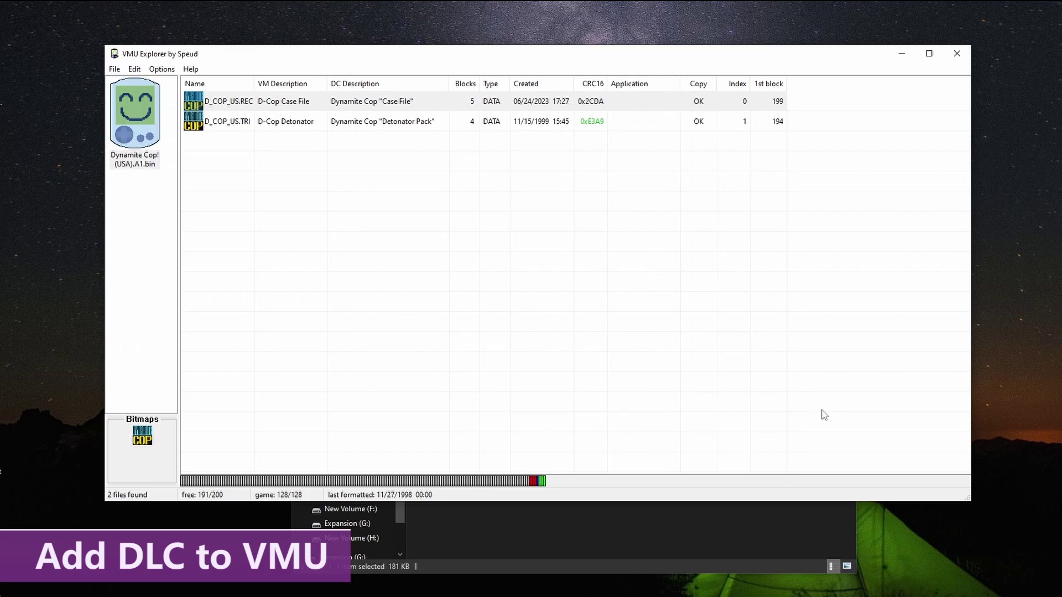
Save the changes to the Dynamite Cop VMU and quit VMU Explorer
left_click(114, 69)
mouse_move(162, 69)
mouse_move(115, 69)
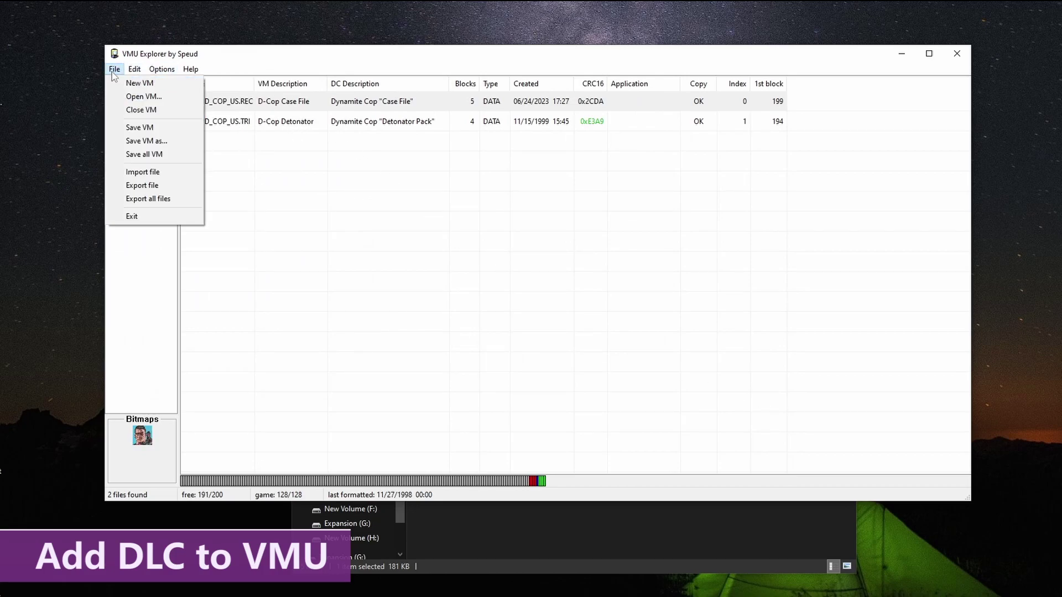
left_click(131, 128)
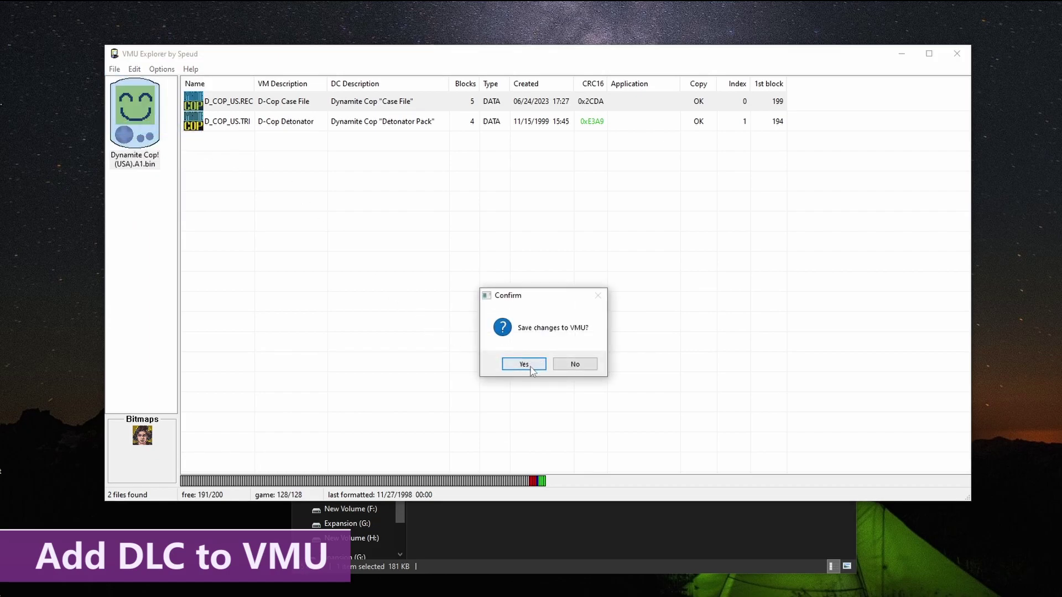
left_click(518, 363)
left_click(956, 53)
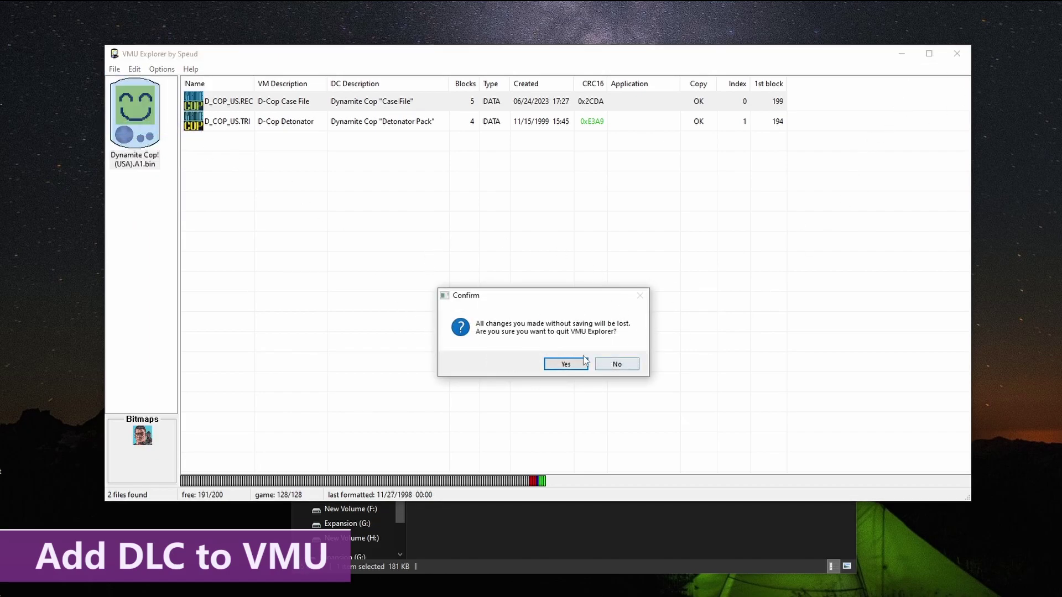
left_click(565, 363)
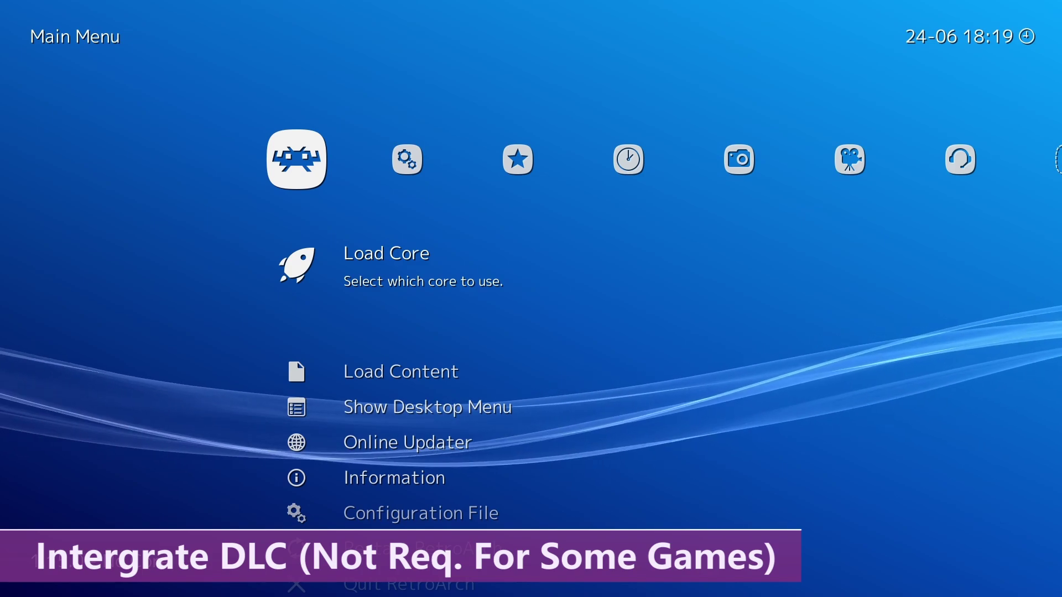
Switch to RetroArch and run Dynamite Cop! (USA) from the play history
key("Right")
key("Right")
key("Right")
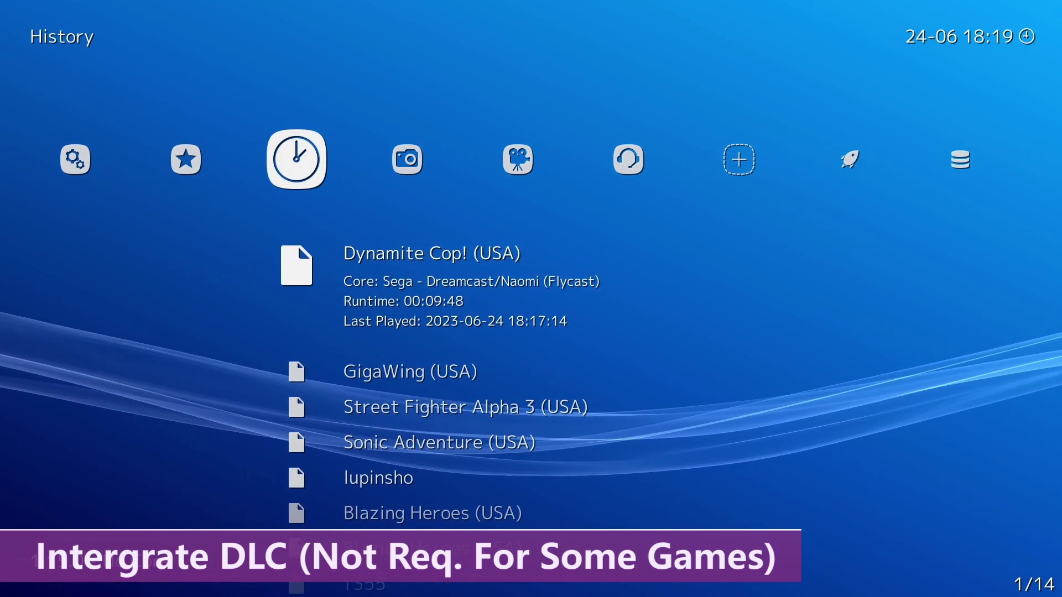
key("Return")
key("Return")
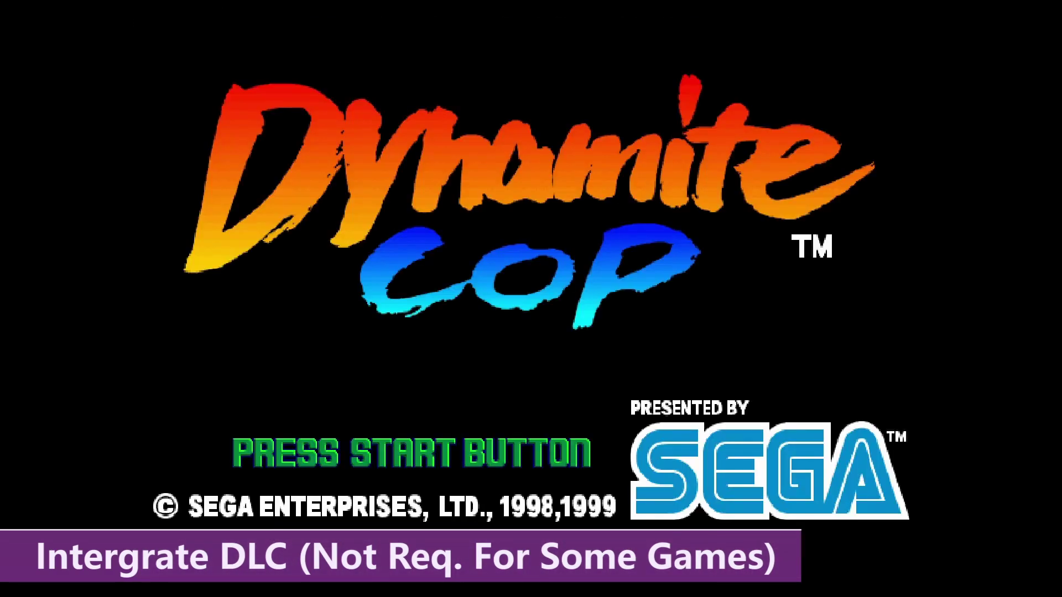
Start the game from the title screen and highlight Other among the game modes
key("Return")
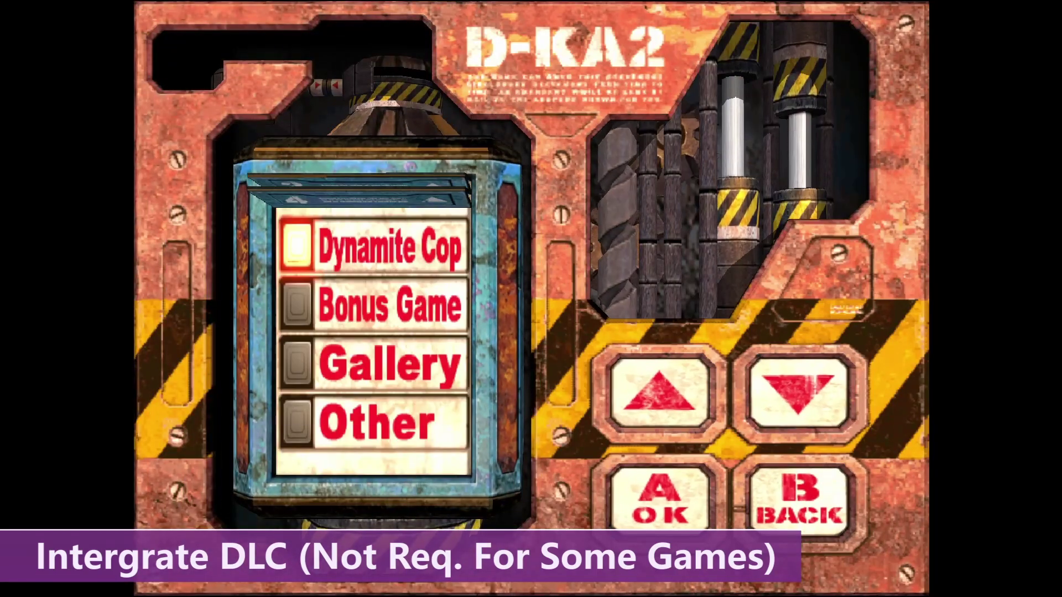
key("Down")
key("Down")
key("Down")
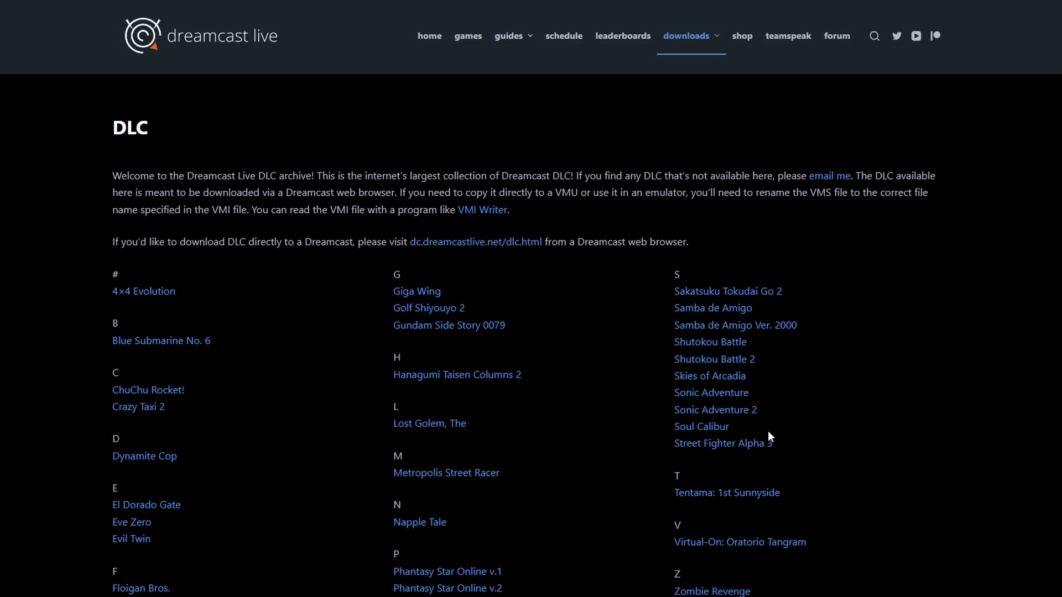
Open the Sonic Adventure DLC page on Dreamcast Live and examine the AT&T Event 1 (US) entry
left_click(725, 394)
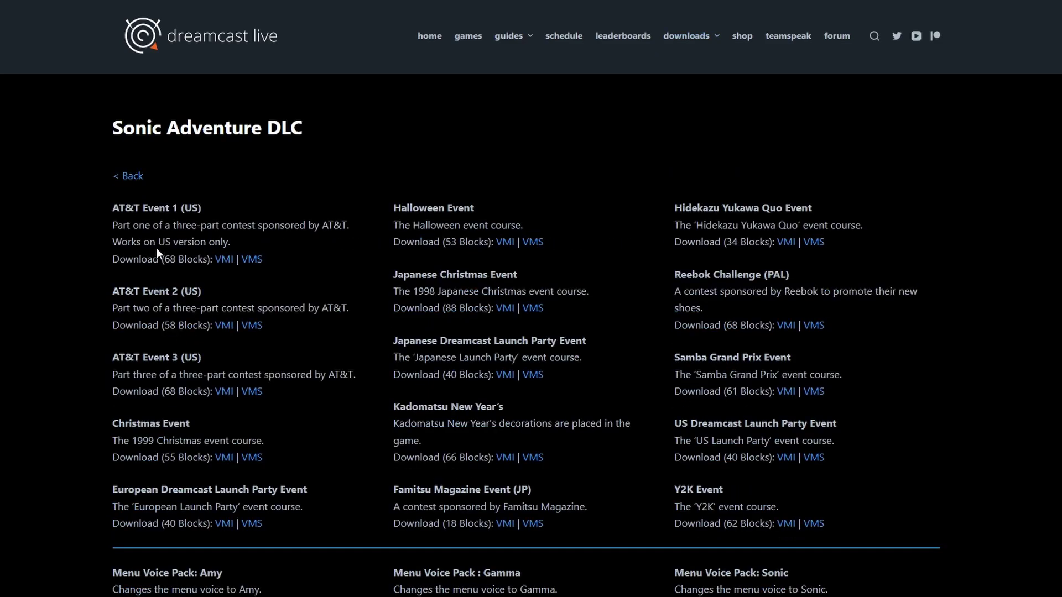
left_click_drag(116, 209, 213, 210)
left_click(213, 210)
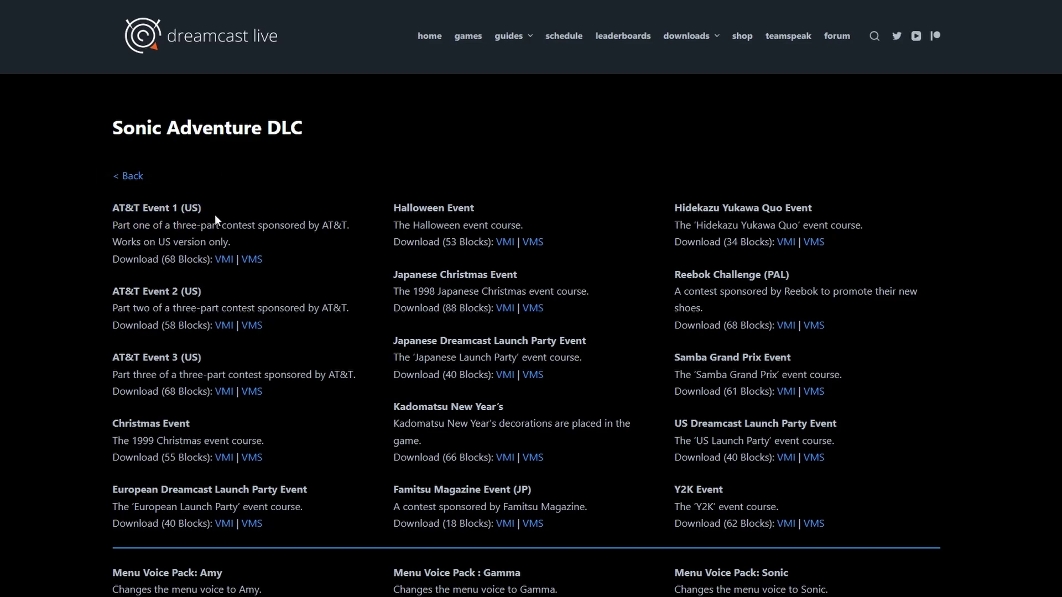